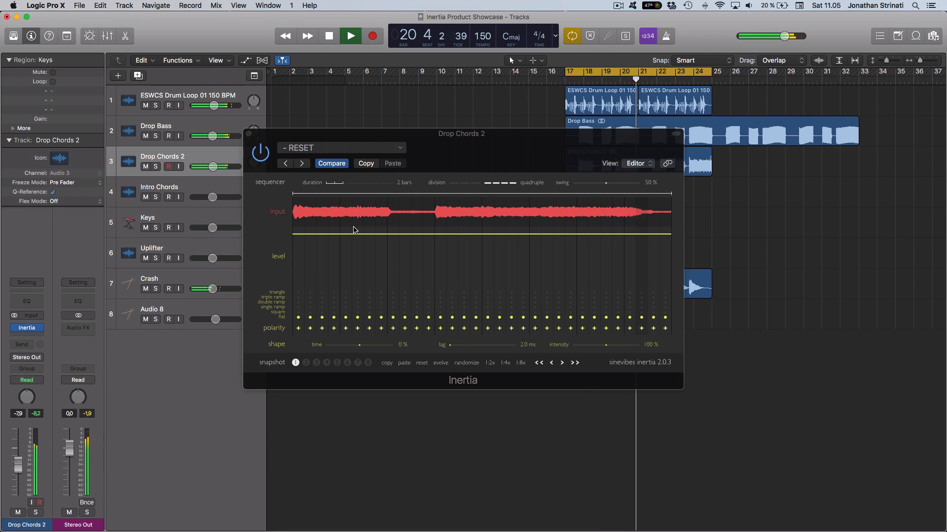
# Step: Restart playback in solo mode and listen to the Drop Chords 2 region alone through Inertia
pyautogui.hotkey('ctrl', 's')
pyautogui.press('space')
pyautogui.press('space')
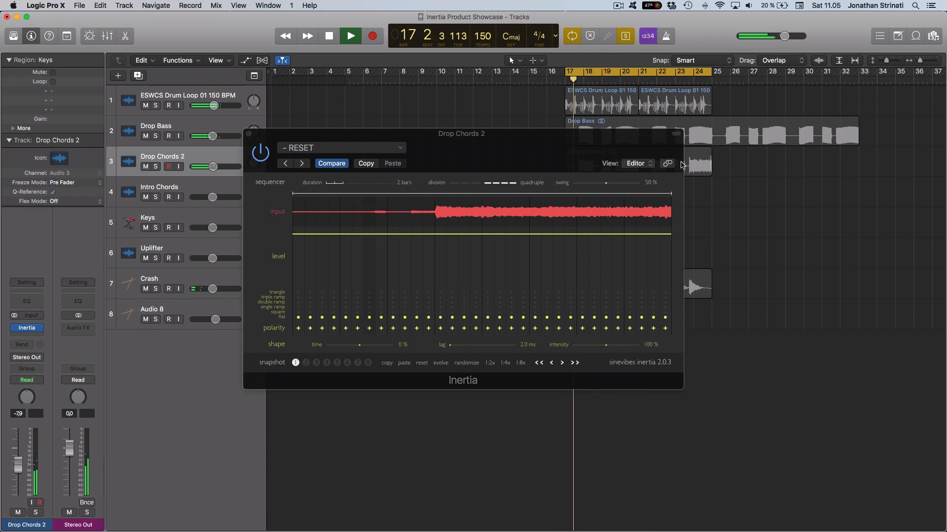
pyautogui.click(686, 161)
pyautogui.press('v')
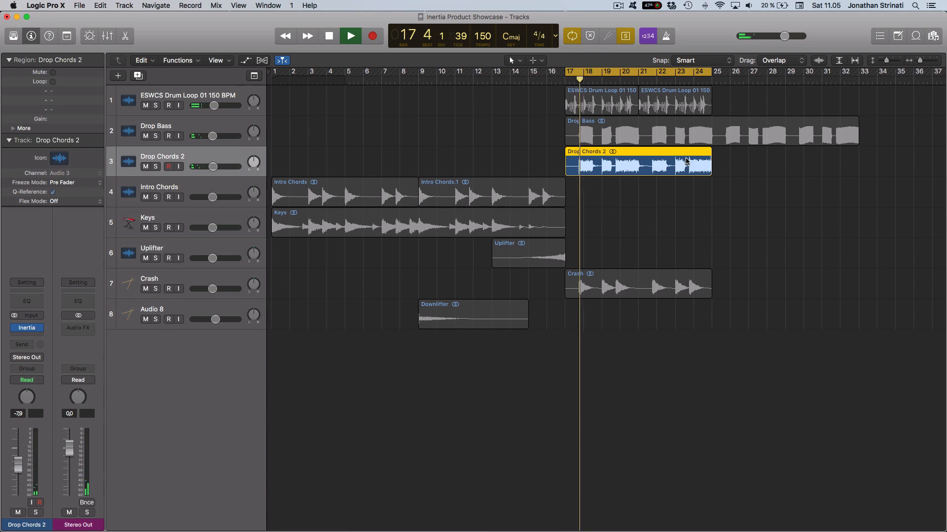
pyautogui.press('v')
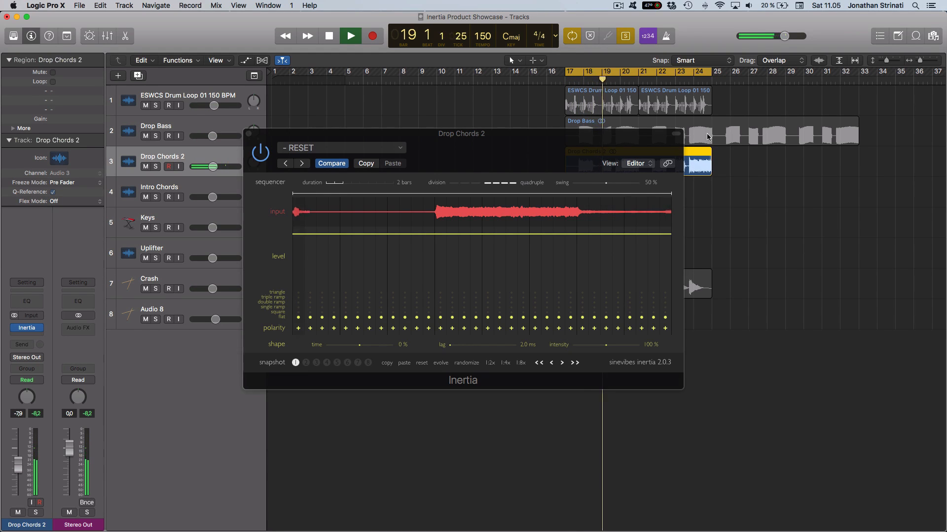
# Step: Leave solo mode and restart playback of the full arrangement with the Inertia window kept open
pyautogui.rightClick(533, 96)
pyautogui.click(751, 114)
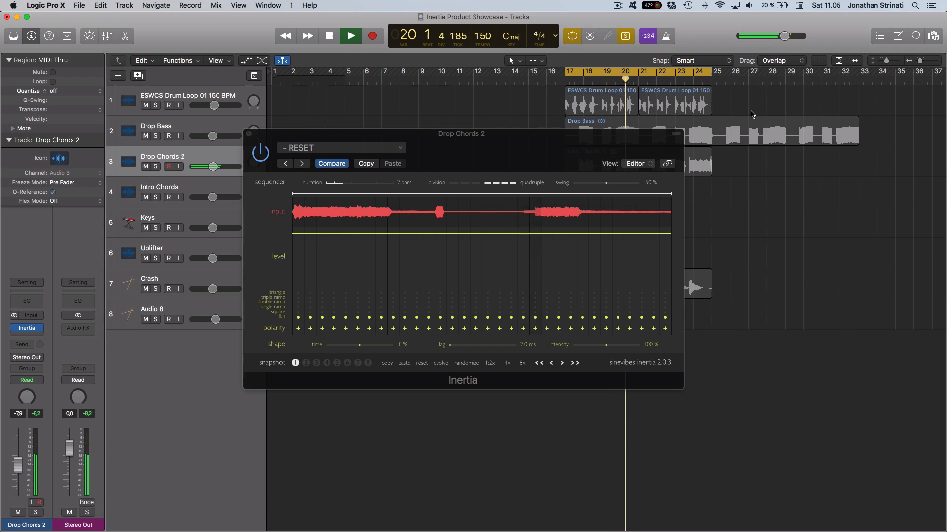
pyautogui.press('super+a')
pyautogui.moveTo(735, 175); pyautogui.dragTo(572, 165)
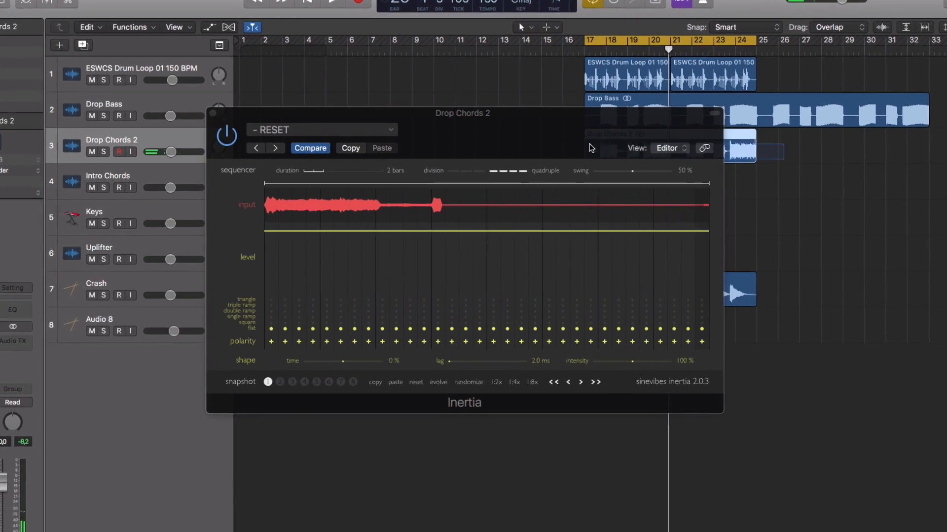
pyautogui.rightClick(546, 95)
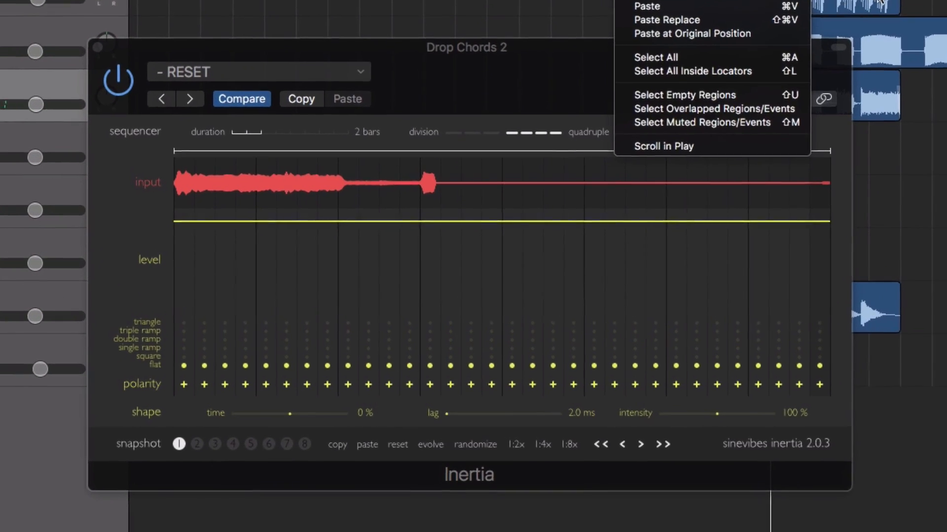
pyautogui.click(881, 2)
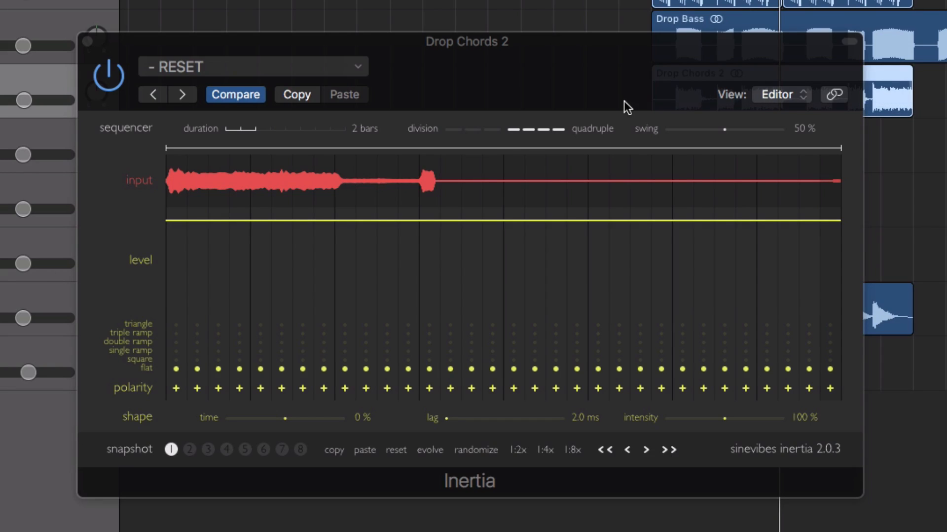
pyautogui.press('space')
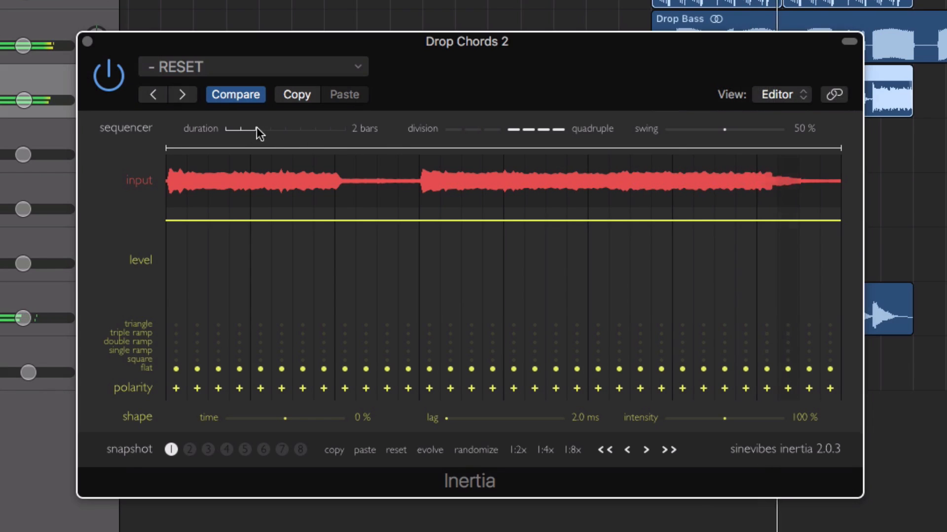
# Step: Set the sequencer duration to 4 bars and shape step 9 as a full-depth single ramp with negative polarity
pyautogui.moveTo(256, 129); pyautogui.dragTo(283, 129)
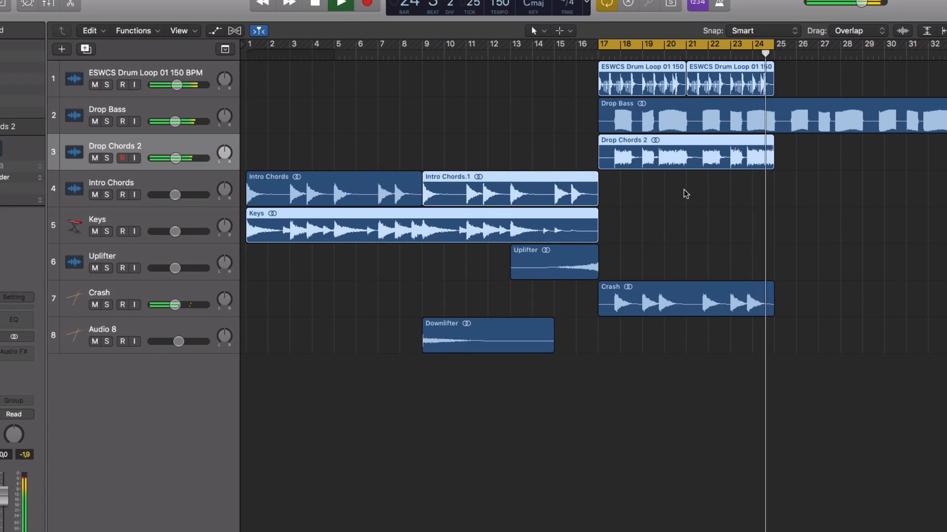
pyautogui.press('v')
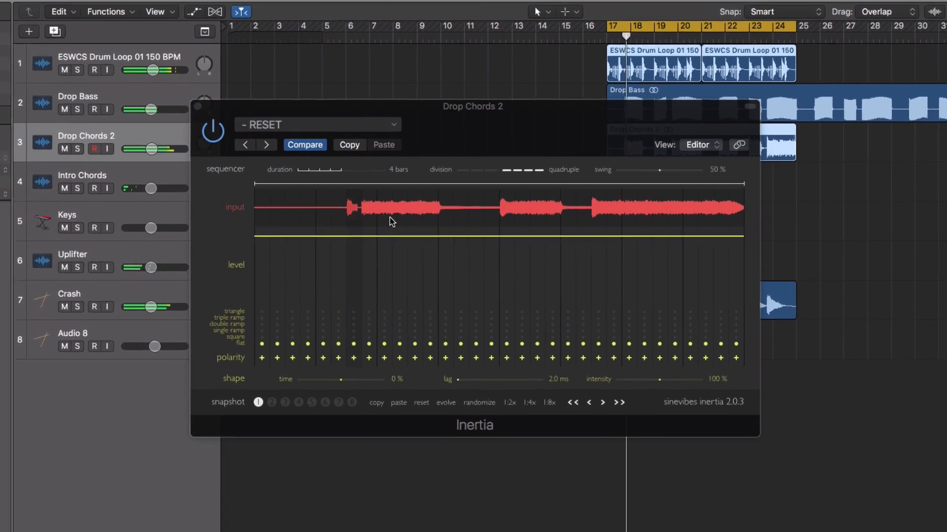
pyautogui.moveTo(353, 223); pyautogui.dragTo(350, 326)
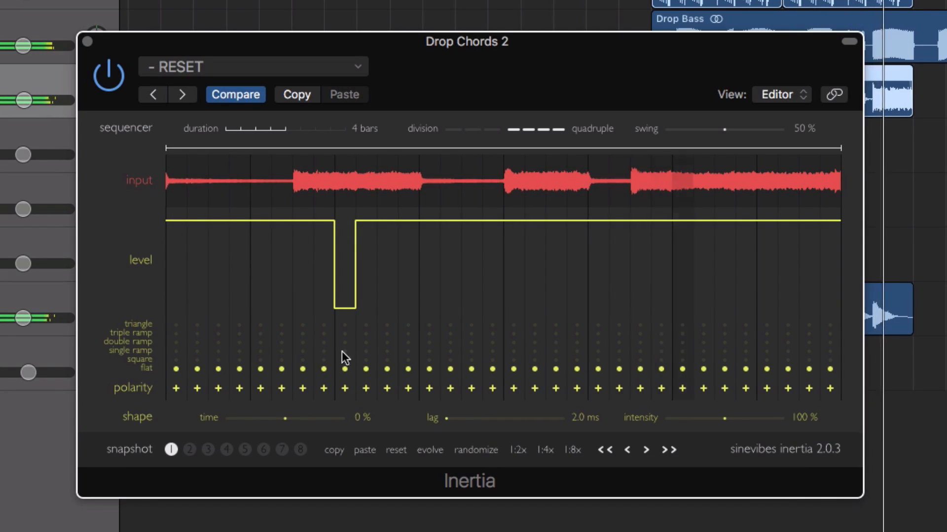
pyautogui.click(344, 350)
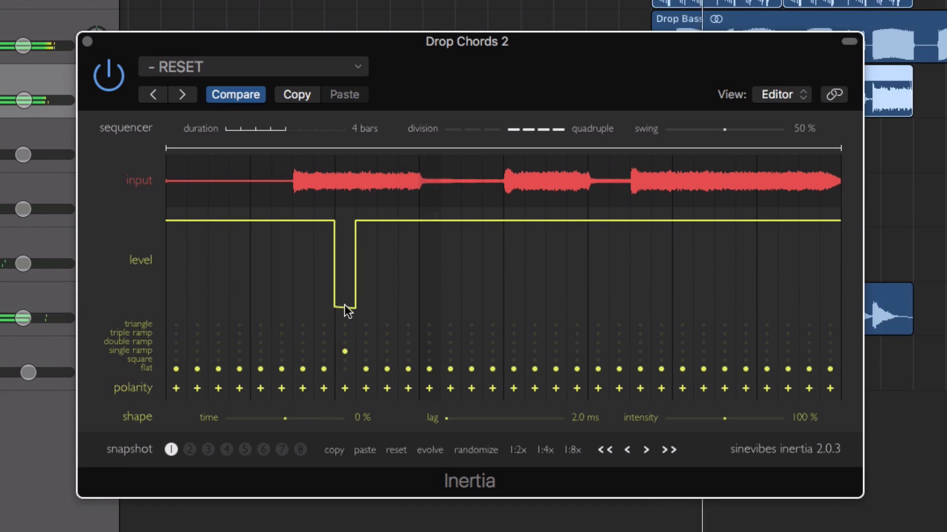
pyautogui.click(345, 390)
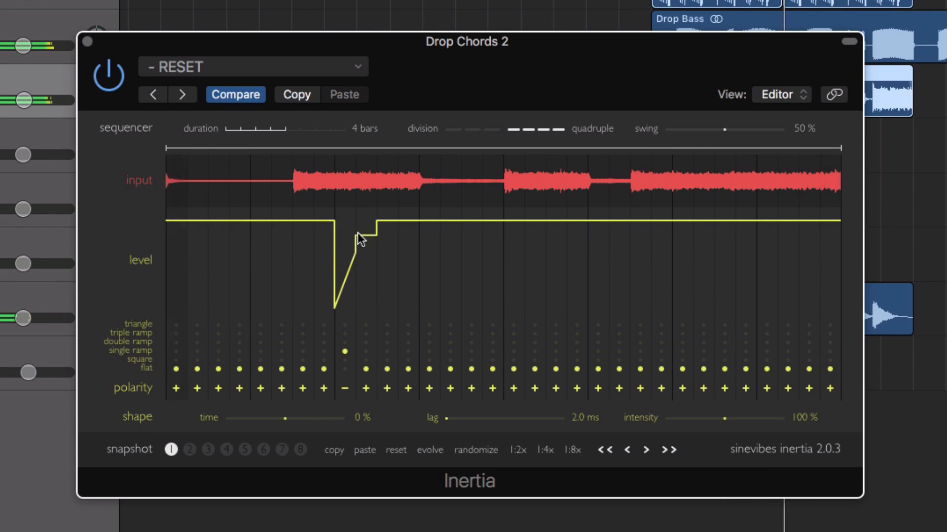
pyautogui.moveTo(357, 233); pyautogui.dragTo(355, 209)
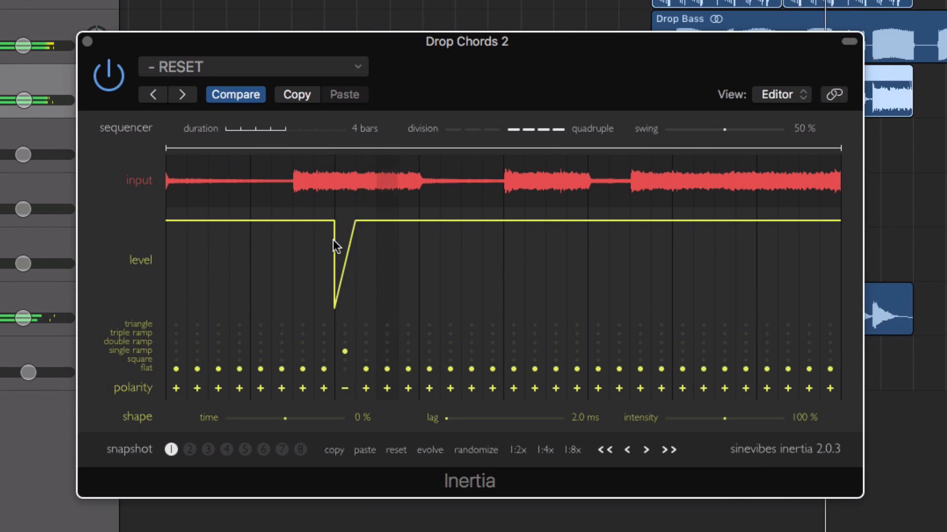
# Step: Shape steps 17 and 25 as full-depth single ramps with negative polarity
pyautogui.moveTo(514, 220); pyautogui.dragTo(513, 321)
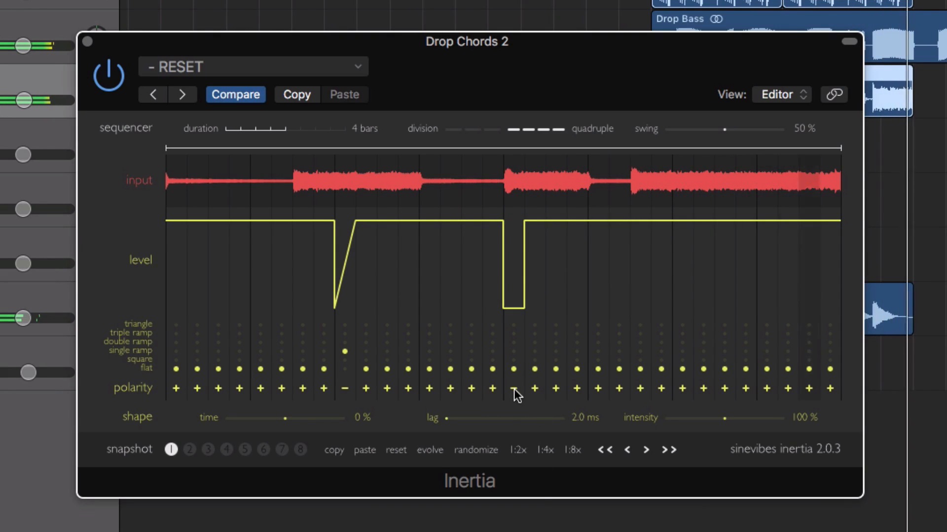
pyautogui.click(514, 351)
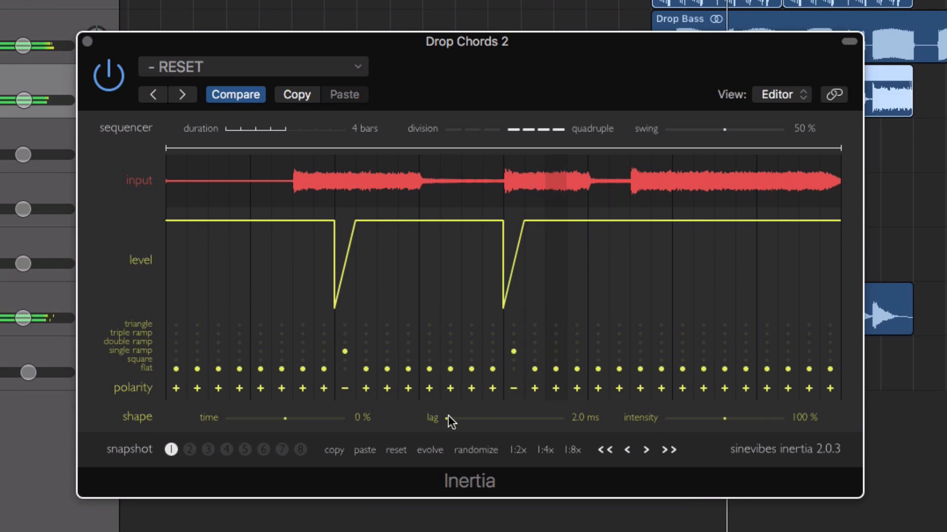
pyautogui.moveTo(681, 232); pyautogui.dragTo(675, 306)
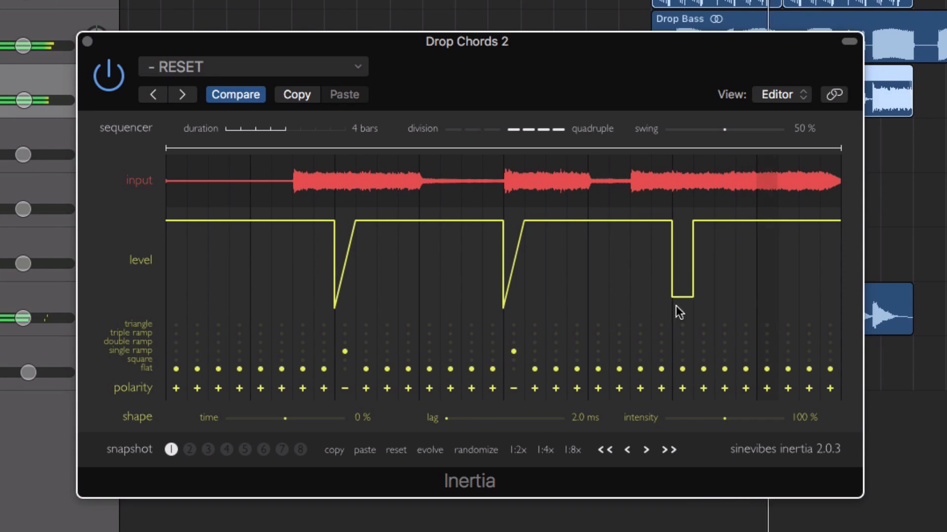
pyautogui.click(682, 351)
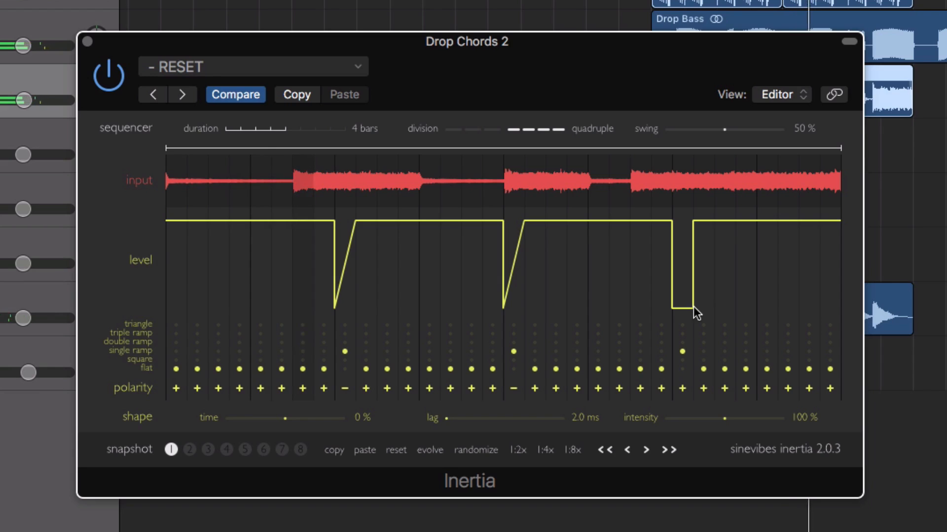
pyautogui.click(682, 389)
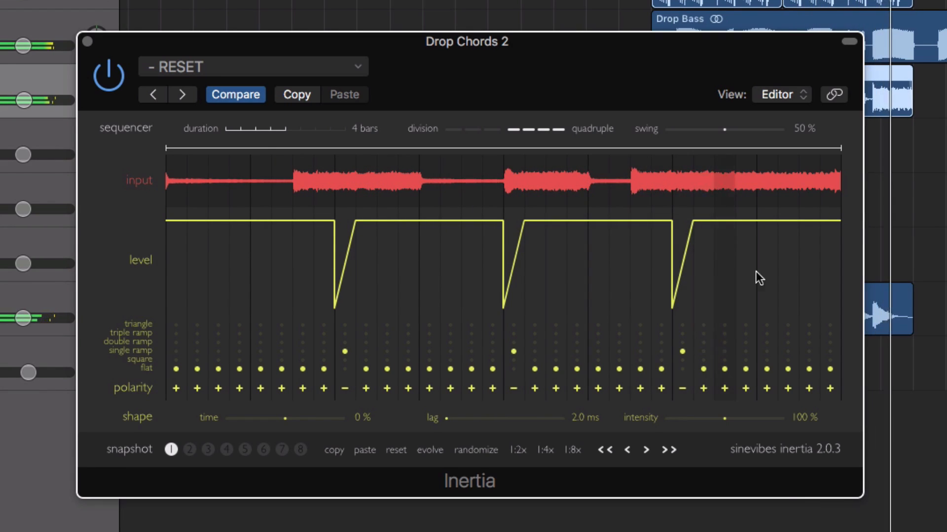
# Step: Shape steps 28 and 29 as two consecutive full-depth single ramps with negative polarity
pyautogui.moveTo(740, 225); pyautogui.dragTo(743, 291)
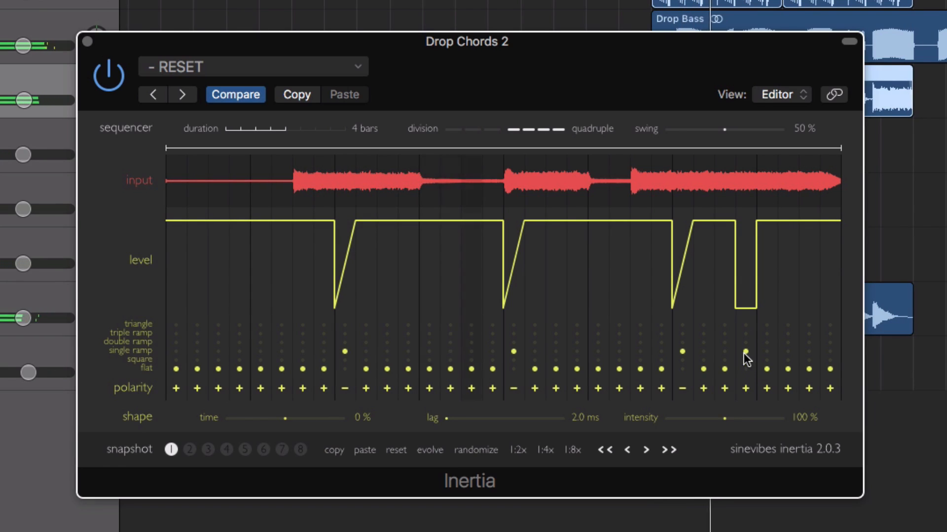
pyautogui.click(767, 350)
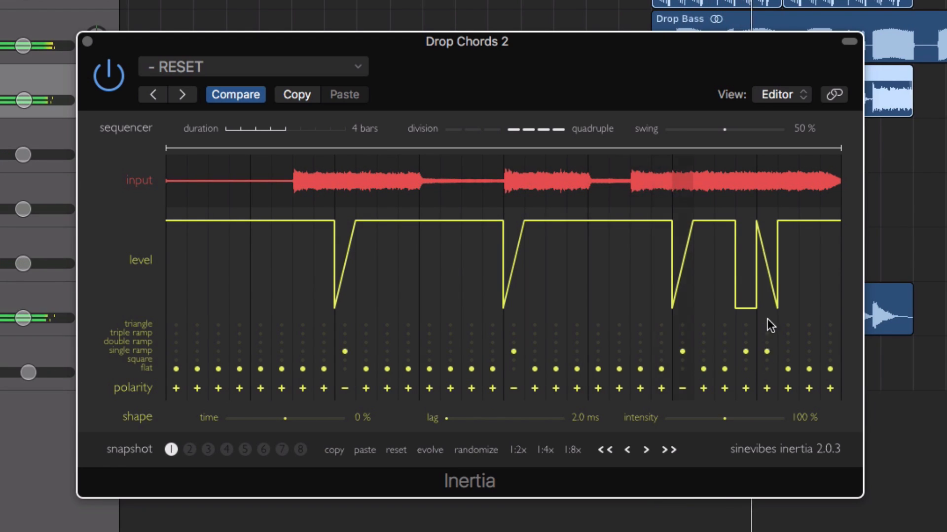
pyautogui.click(767, 389)
pyautogui.click(750, 388)
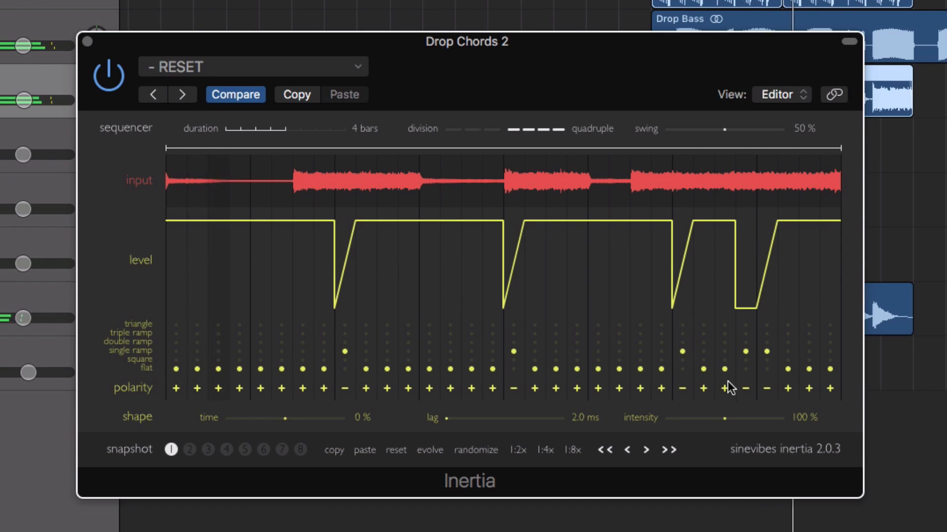
pyautogui.moveTo(748, 298); pyautogui.dragTo(746, 198)
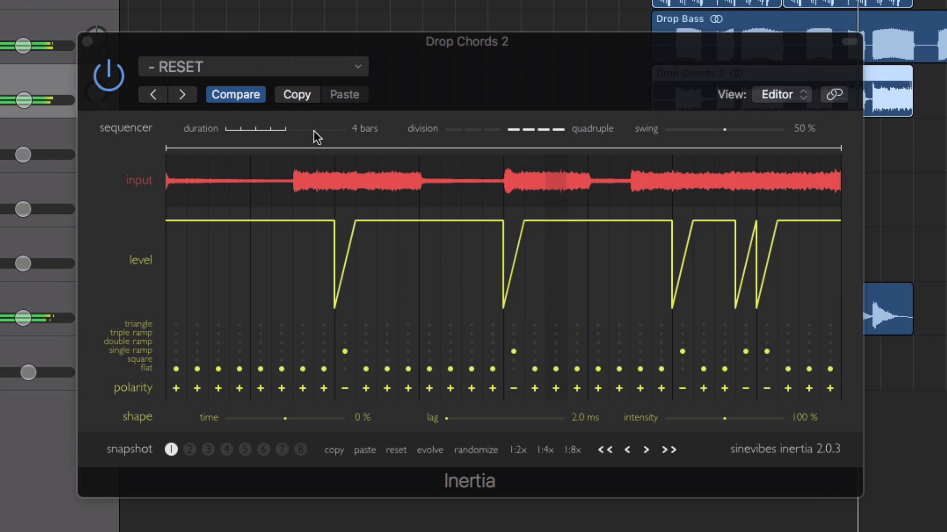
# Step: Set the shape time to -31 % and the lag to 6.4 ms, and lower the intensity
pyautogui.moveTo(281, 419); pyautogui.dragTo(246, 420)
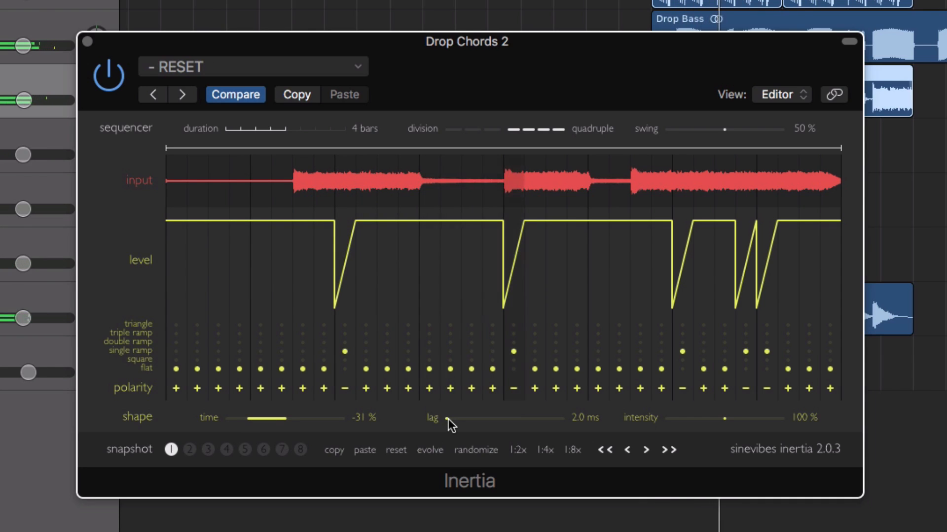
pyautogui.moveTo(452, 419); pyautogui.dragTo(481, 418)
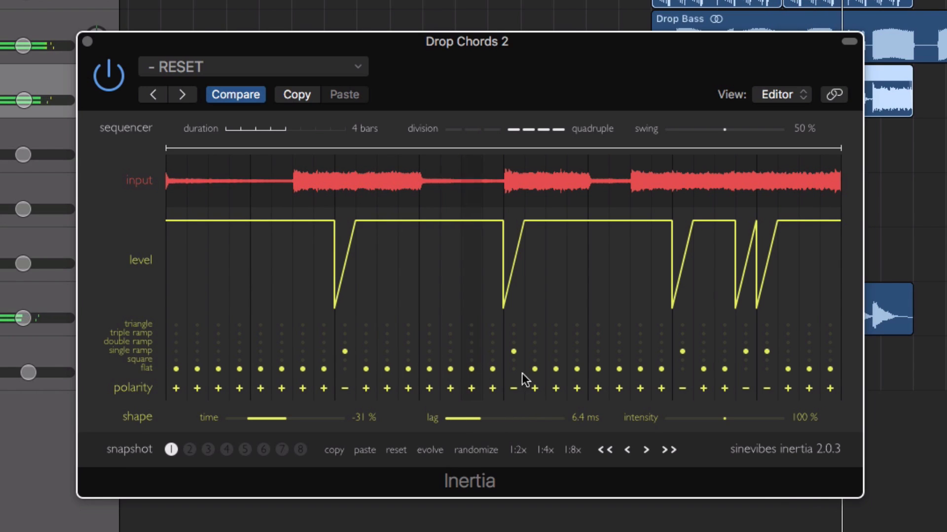
pyautogui.moveTo(723, 419); pyautogui.dragTo(696, 419)
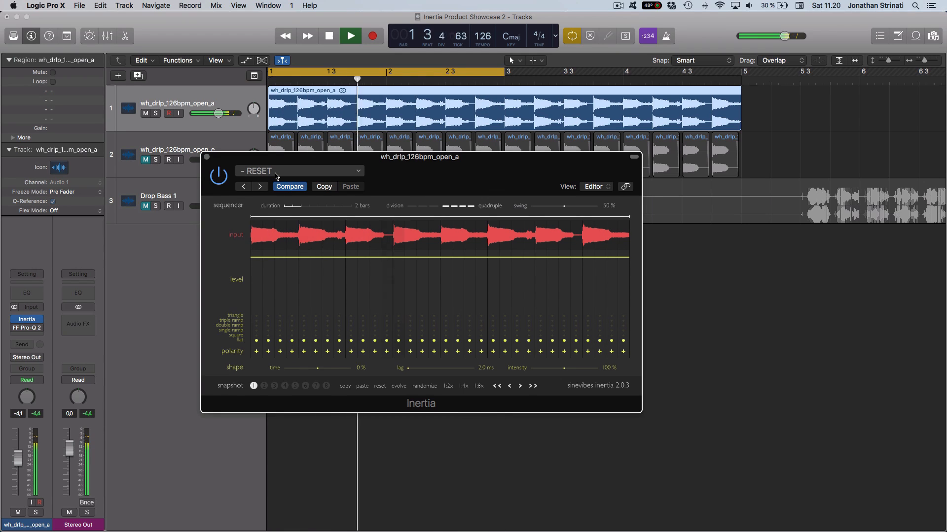
# Step: Load the Shaker Shaper preset on the drum loop's Inertia and extend its loop range across all 32 steps
pyautogui.click(277, 176)
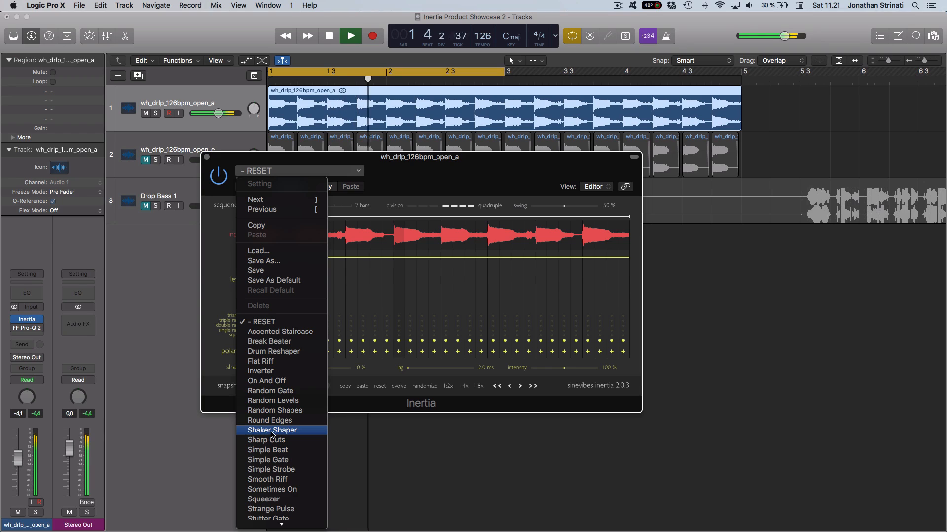
pyautogui.click(265, 431)
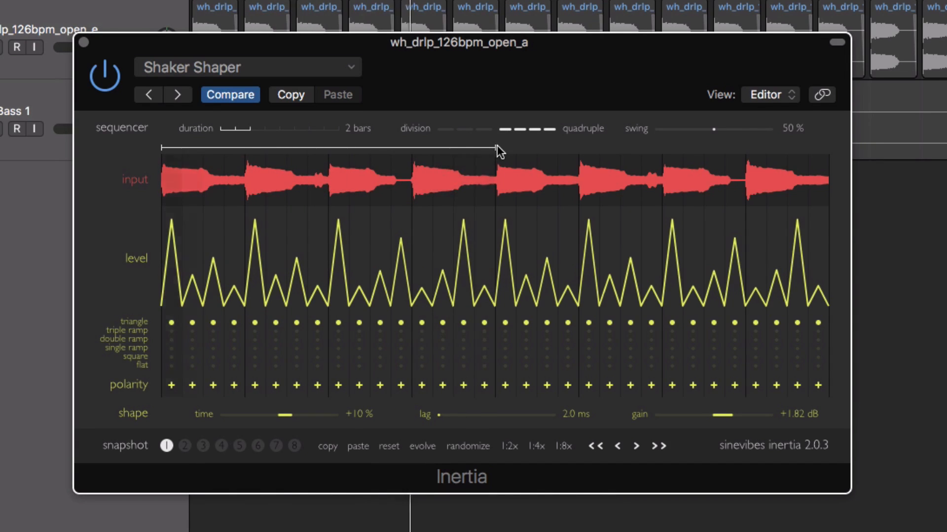
pyautogui.moveTo(496, 147); pyautogui.dragTo(865, 166)
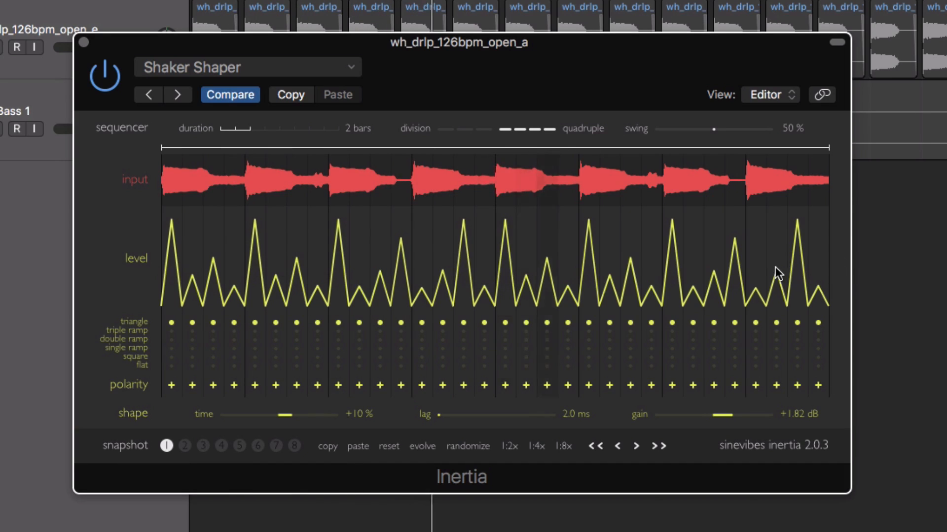
# Step: Raise the levels of steps 30 and 32 to maximum and set the sequencer swing to 60 %
pyautogui.moveTo(774, 267); pyautogui.dragTo(773, 214)
pyautogui.moveTo(814, 276)
pyautogui.mouseDown()
pyautogui.moveTo(816, 212)
pyautogui.moveTo(802, 210)
pyautogui.mouseUp()
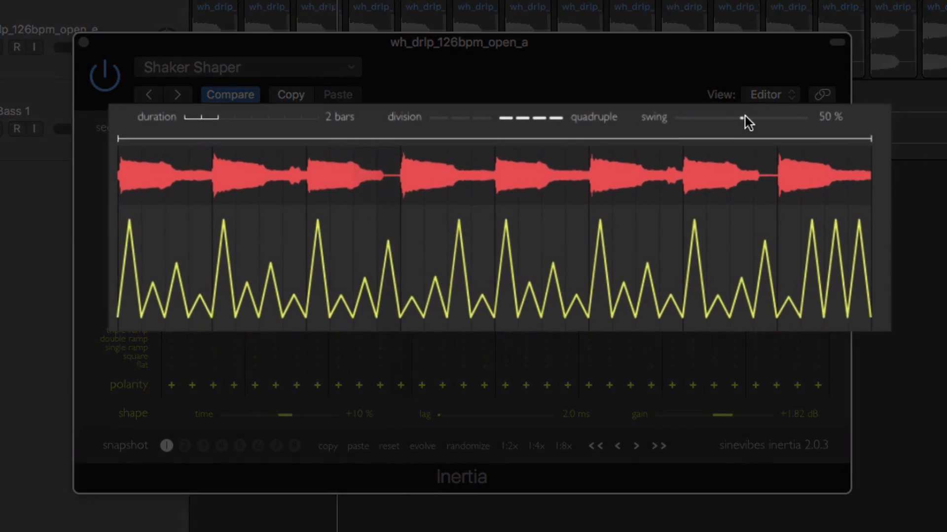
pyautogui.moveTo(717, 126); pyautogui.dragTo(773, 120)
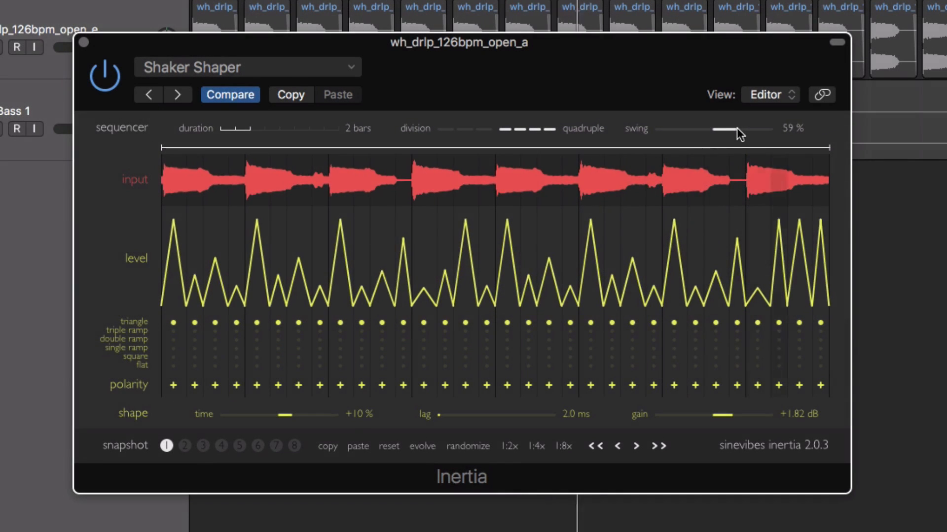
pyautogui.moveTo(737, 129); pyautogui.dragTo(737, 125)
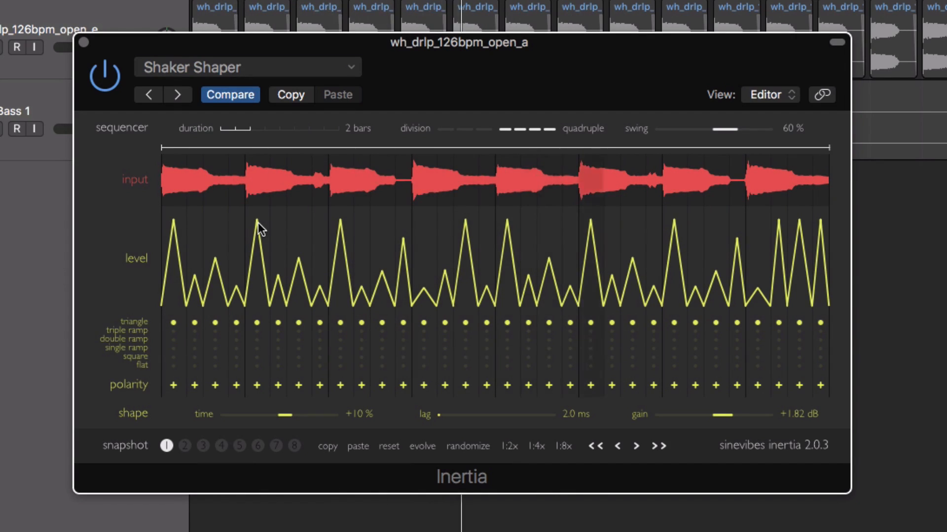
# Step: Even out all step levels to a nearly uniform height just below maximum and set the shape intensity to 76 %
pyautogui.moveTo(259, 246)
pyautogui.mouseDown()
pyautogui.moveTo(260, 280)
pyautogui.moveTo(261, 220)
pyautogui.moveTo(264, 241)
pyautogui.mouseUp()
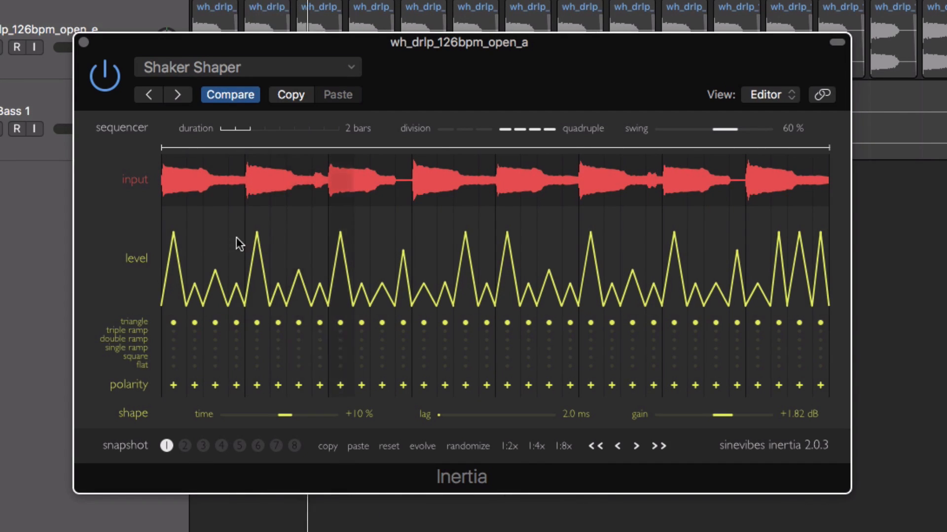
pyautogui.keyDown('shift'); pyautogui.click(259, 235); pyautogui.keyUp('shift')
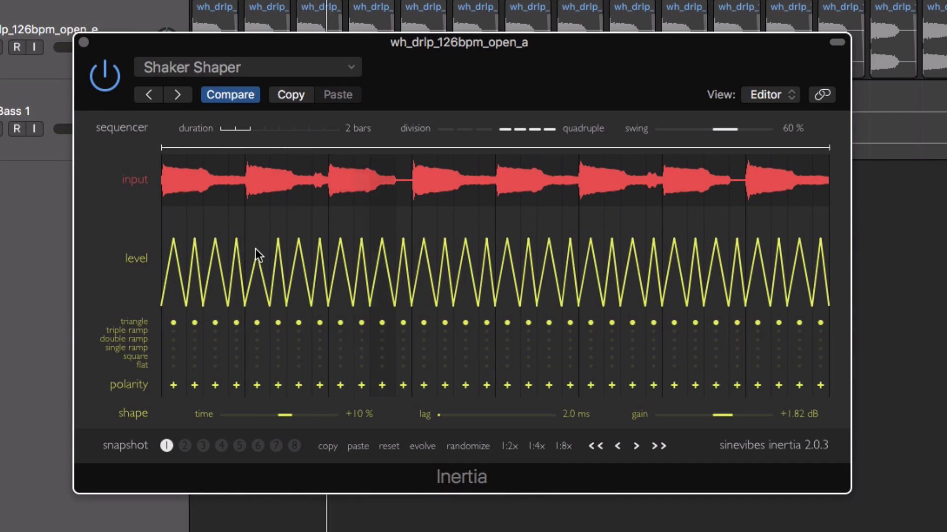
pyautogui.moveTo(256, 248); pyautogui.dragTo(254, 223)
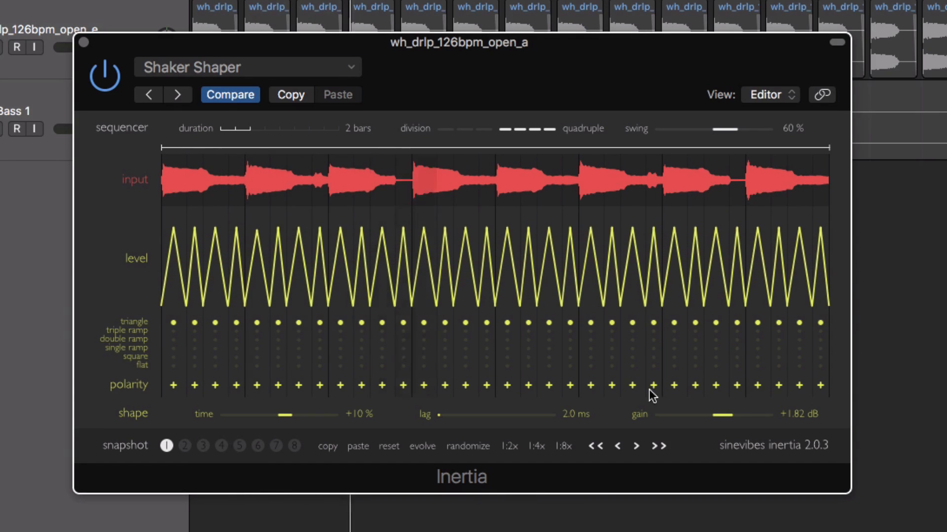
pyautogui.moveTo(727, 417); pyautogui.dragTo(700, 417)
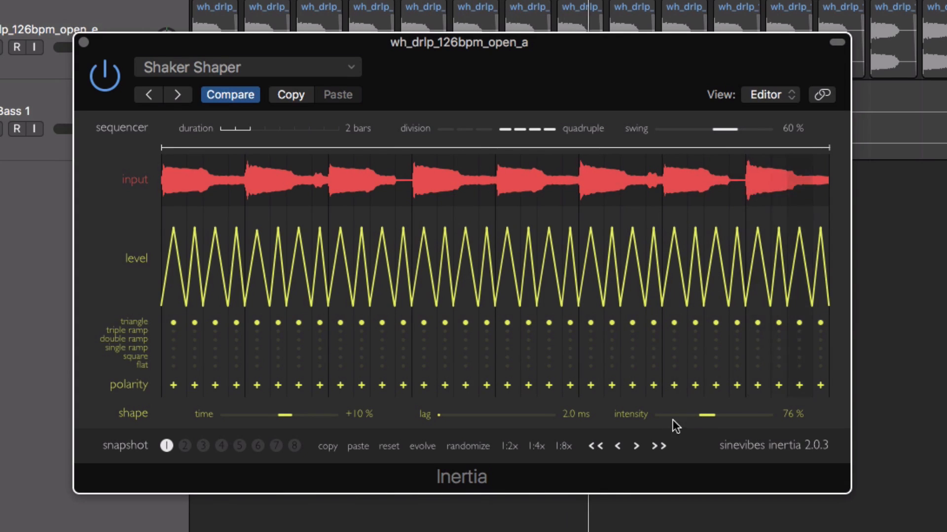
# Step: Raise the shape intensity of the drum loop's Inertia beyond 100 % to a gain of +2.59 dB
pyautogui.moveTo(700, 416); pyautogui.dragTo(739, 415)
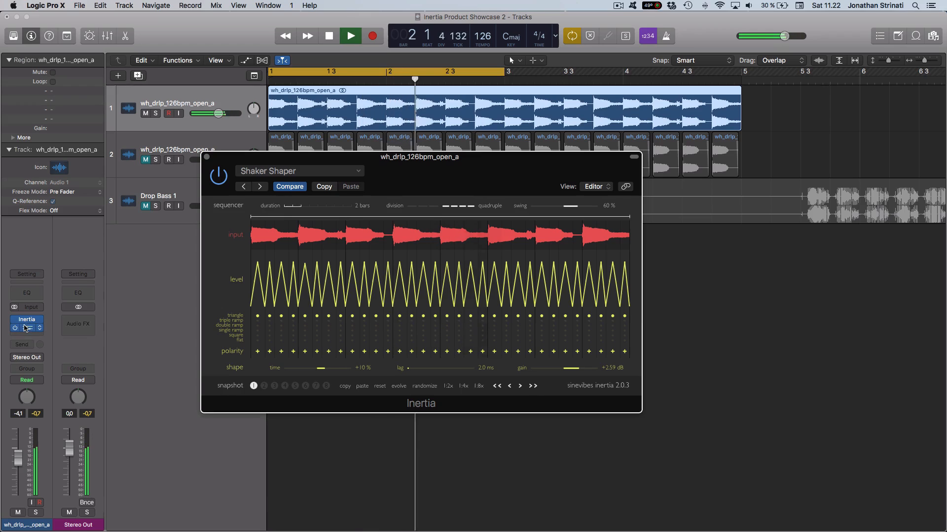
# Step: Unmute the wh_drlp_126bpm_open_e and Drop Bass 1 tracks so they play along with the drum loop
pyautogui.click(145, 160)
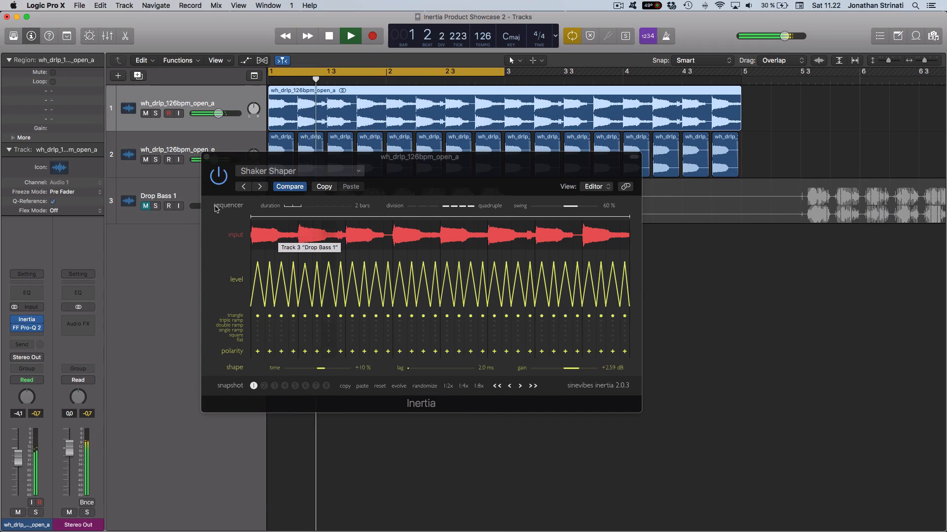
pyautogui.click(145, 159)
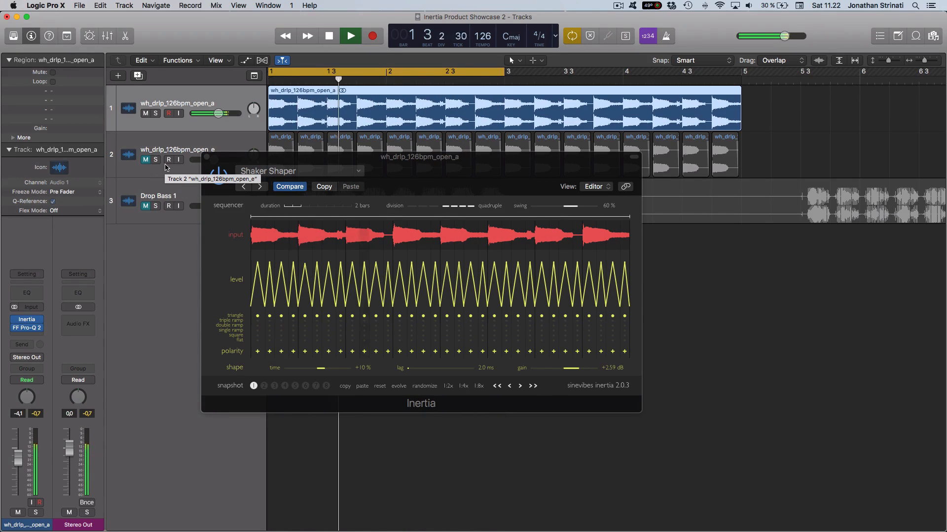
pyautogui.click(145, 206)
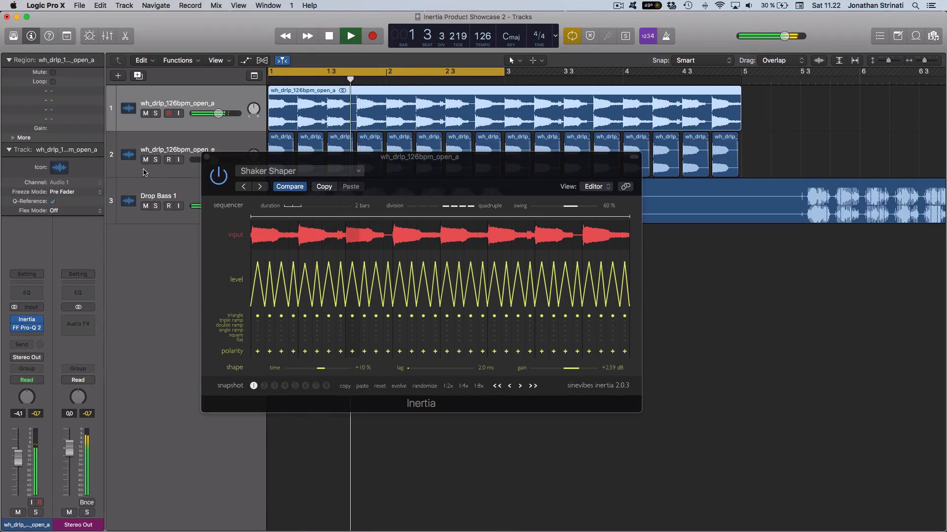
# Step: Mute the wh_drlp_126bpm_open_a track and open the Drop Bass 1 track's Inertia in place of the drum loop's
pyautogui.click(165, 188)
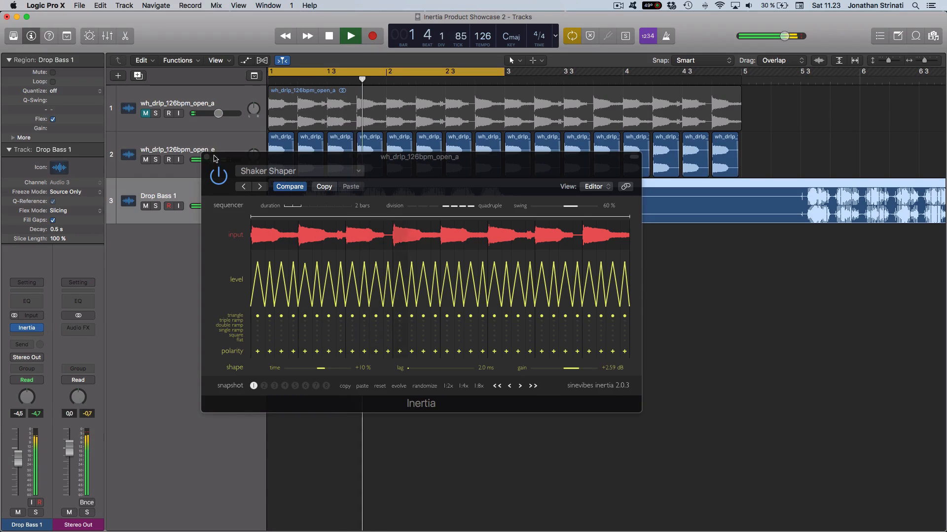
pyautogui.click(208, 159)
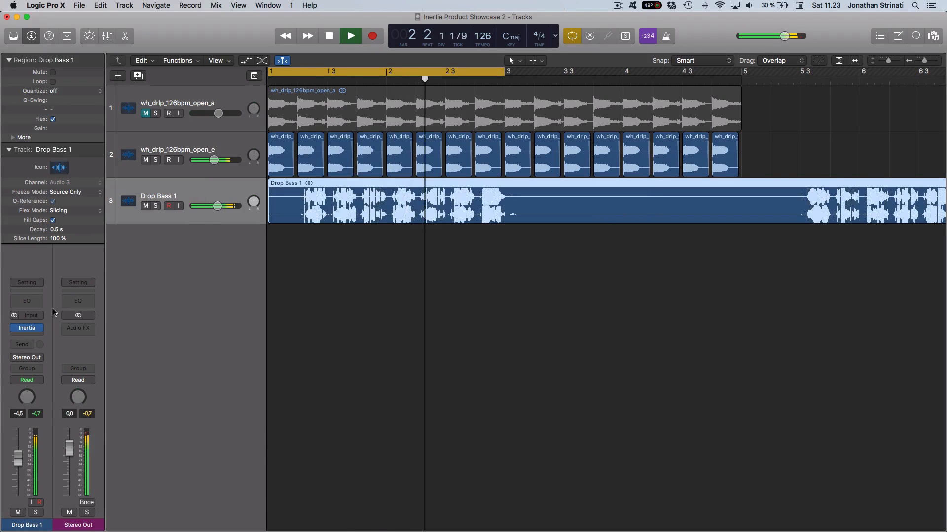
pyautogui.click(26, 328)
pyautogui.moveTo(579, 200); pyautogui.dragTo(503, 165)
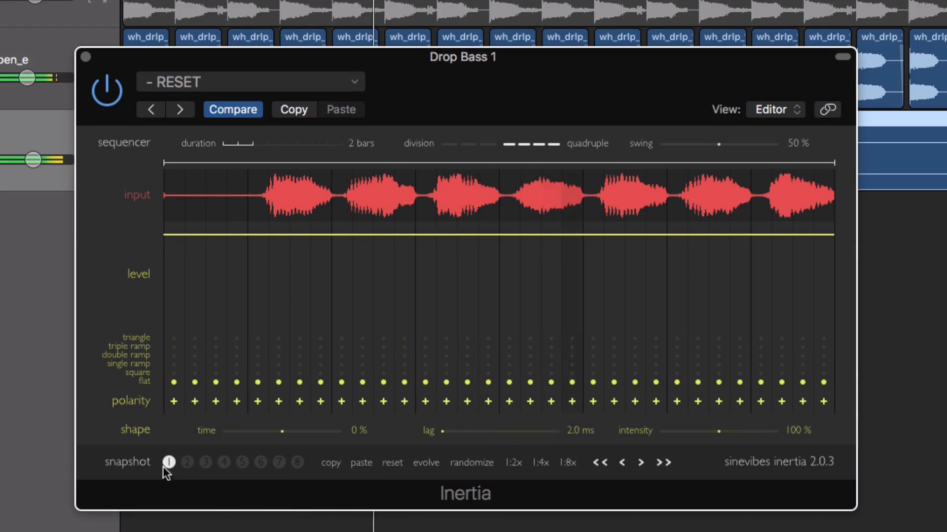
# Step: Load the Simple Gate preset on the bass track's Inertia and copy its snapshot 1 pattern into snapshot 2
pyautogui.click(170, 79)
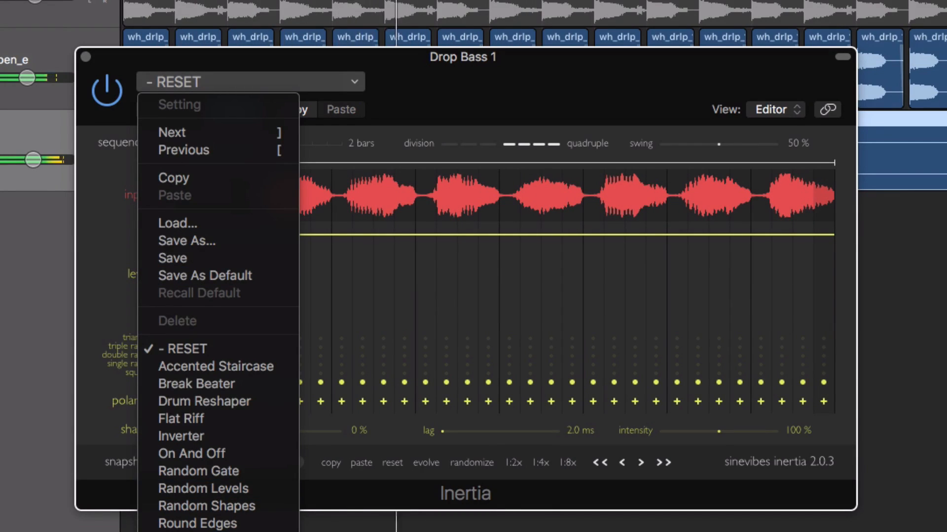
pyautogui.click(190, 531)
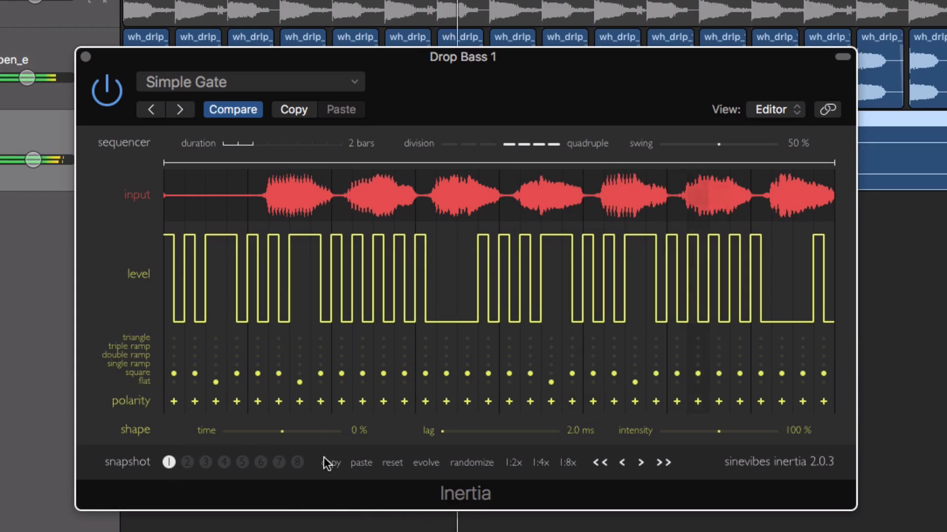
pyautogui.click(187, 462)
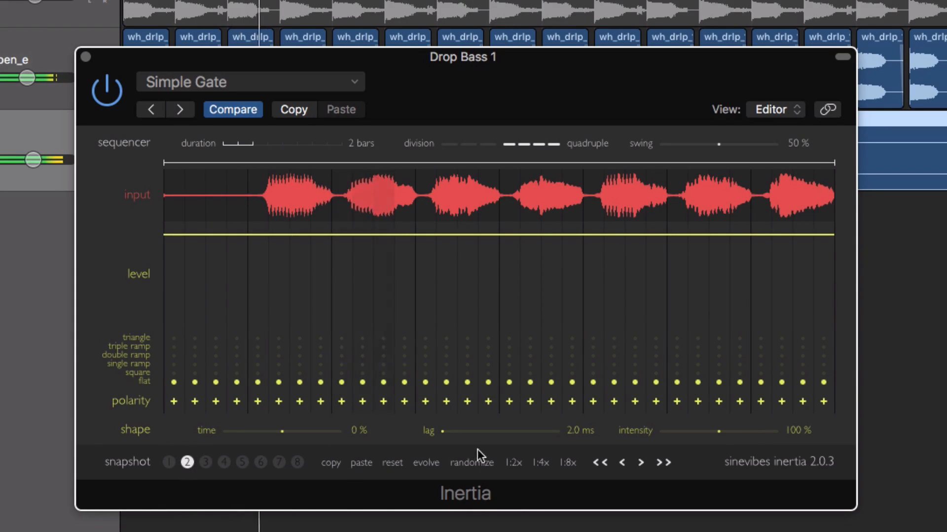
pyautogui.click(364, 463)
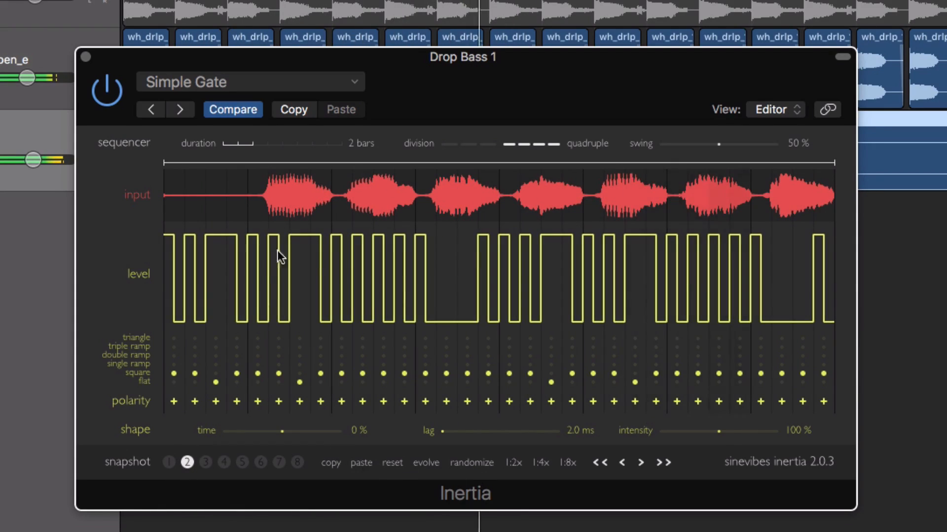
# Step: Shorten snapshot 2's loop range to the first 16 steps, set its duration to 4 bars, and compare it with snapshot 1
pyautogui.moveTo(834, 161); pyautogui.dragTo(580, 157)
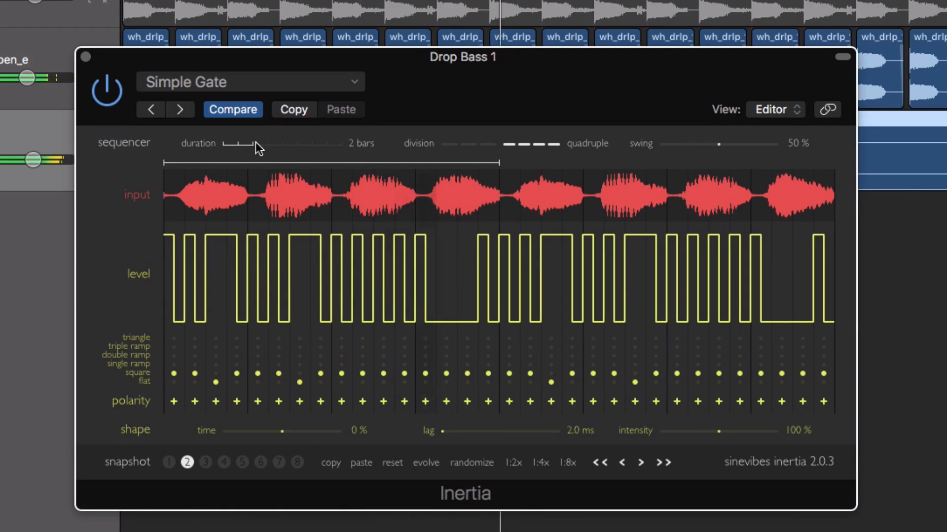
pyautogui.moveTo(248, 143); pyautogui.dragTo(235, 144)
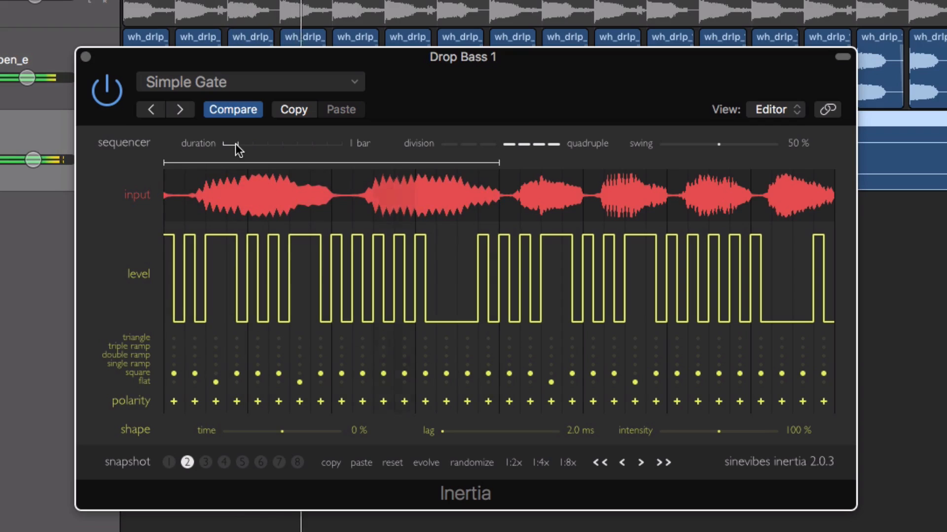
pyautogui.moveTo(236, 143); pyautogui.dragTo(283, 146)
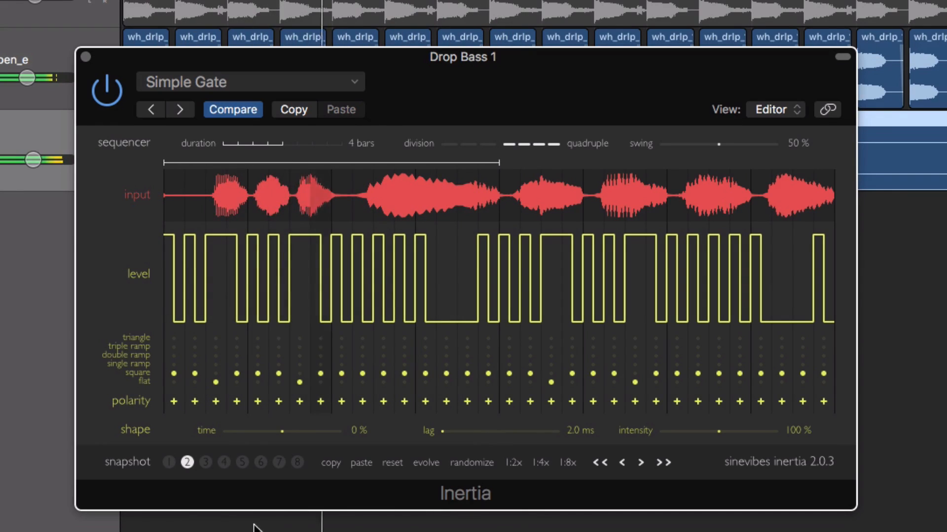
pyautogui.click(168, 461)
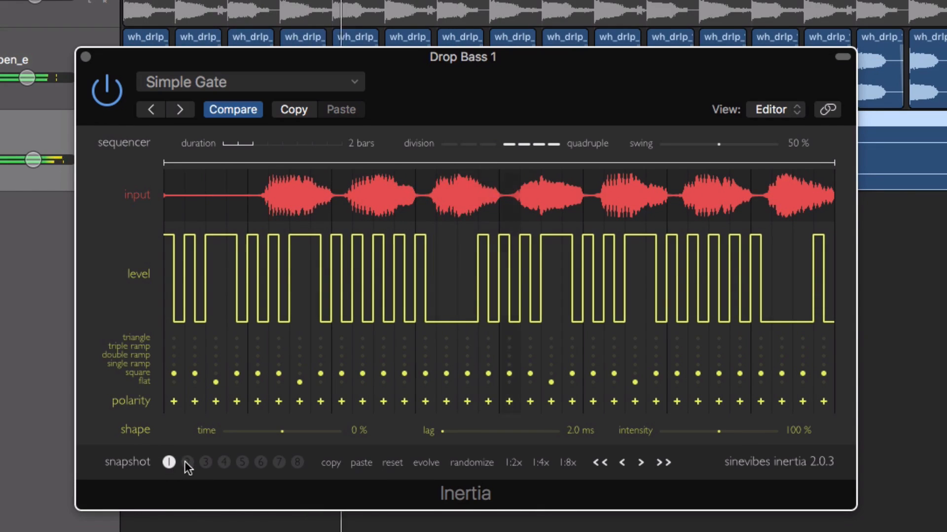
pyautogui.click(188, 462)
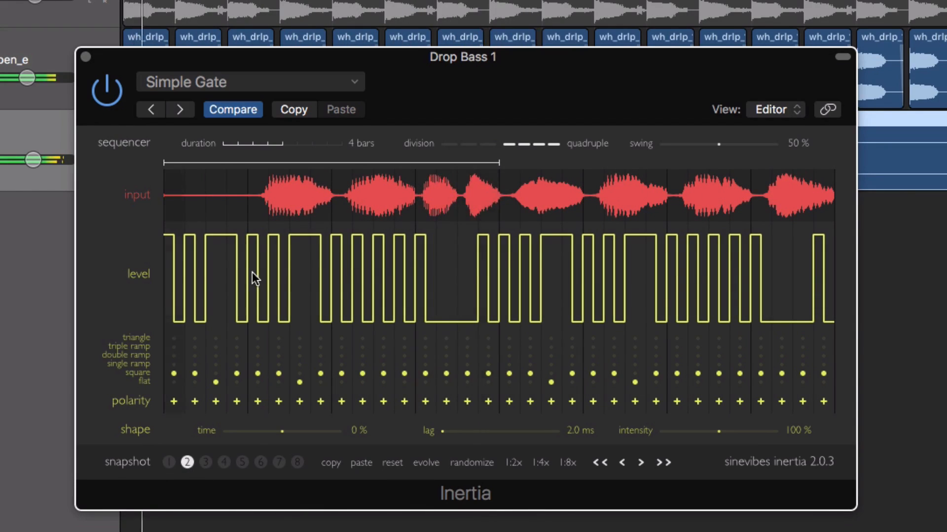
# Step: Fill snapshot 3 with a randomized pattern, using a loop range of the first 8 steps and a duration of 4 bars
pyautogui.click(206, 464)
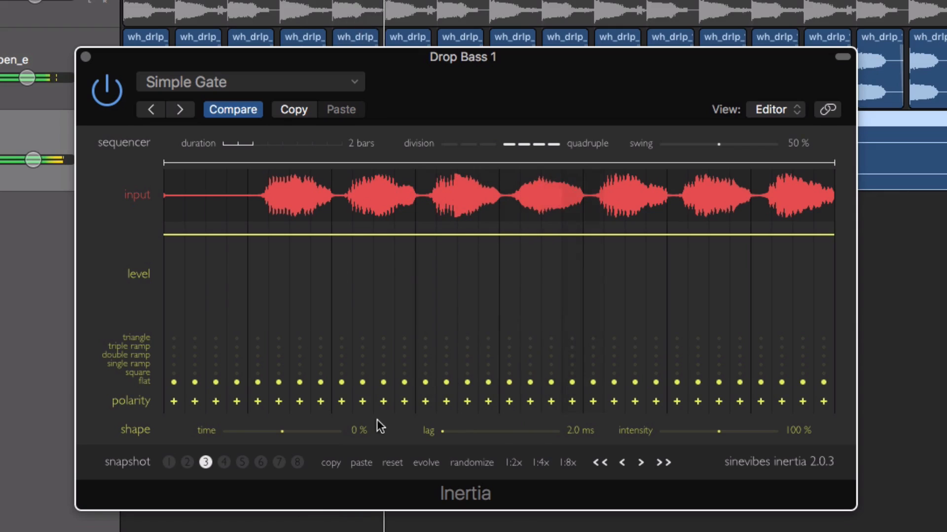
pyautogui.click(472, 464)
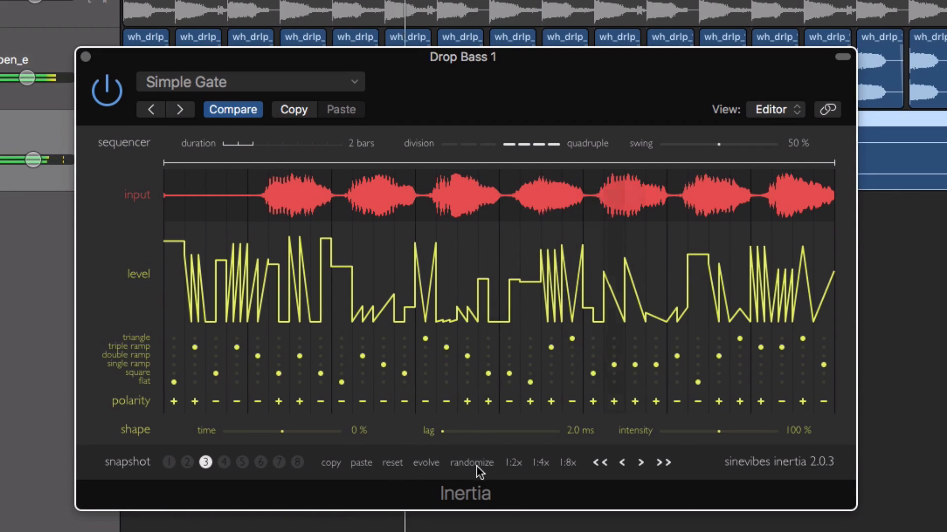
pyautogui.moveTo(826, 163); pyautogui.dragTo(337, 185)
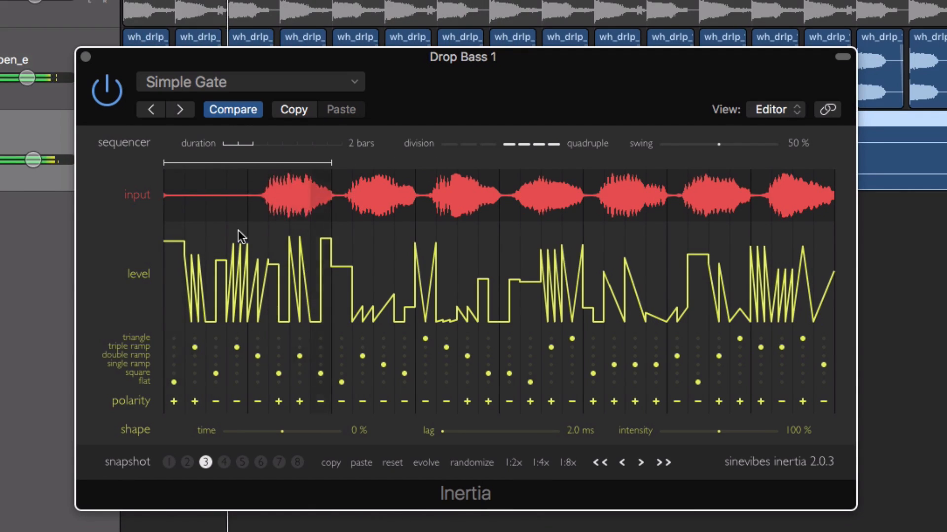
pyautogui.moveTo(266, 146); pyautogui.dragTo(287, 148)
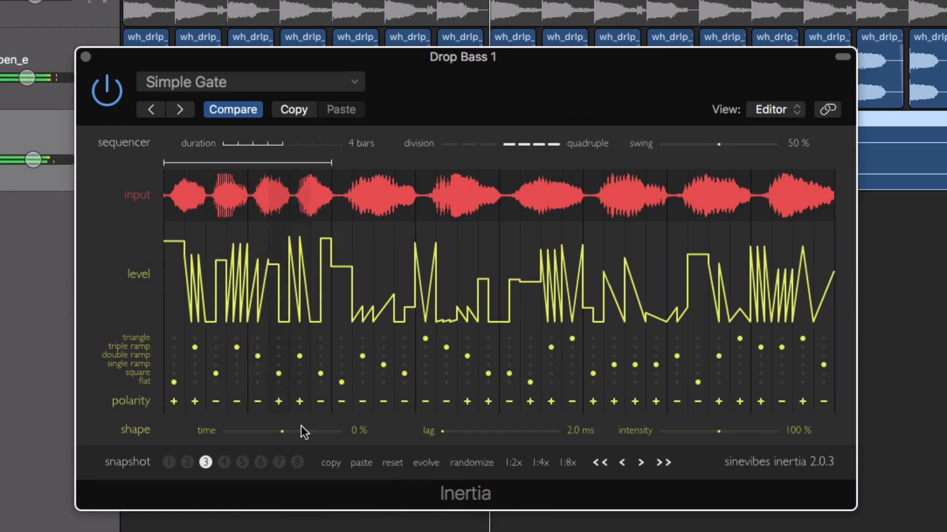
# Step: Evolve the randomized pattern in snapshot 3 three times
pyautogui.click(424, 462)
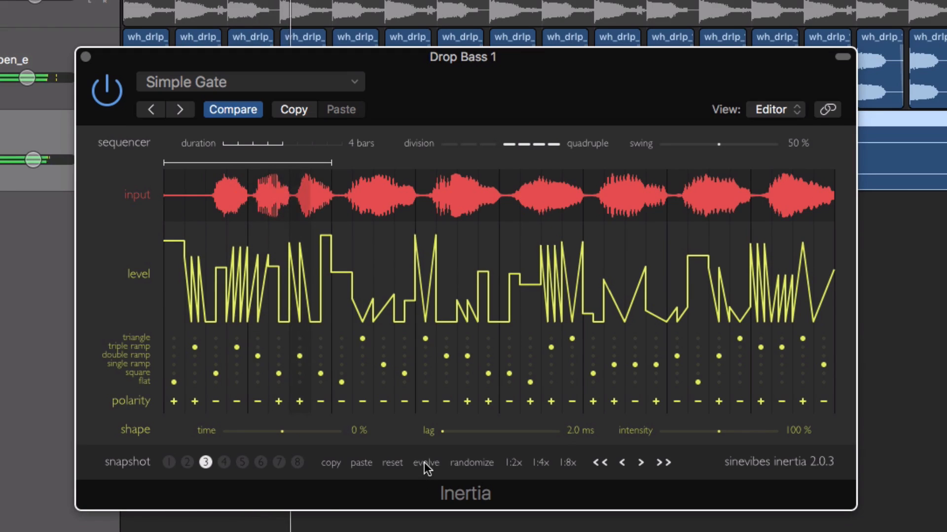
pyautogui.click(424, 462)
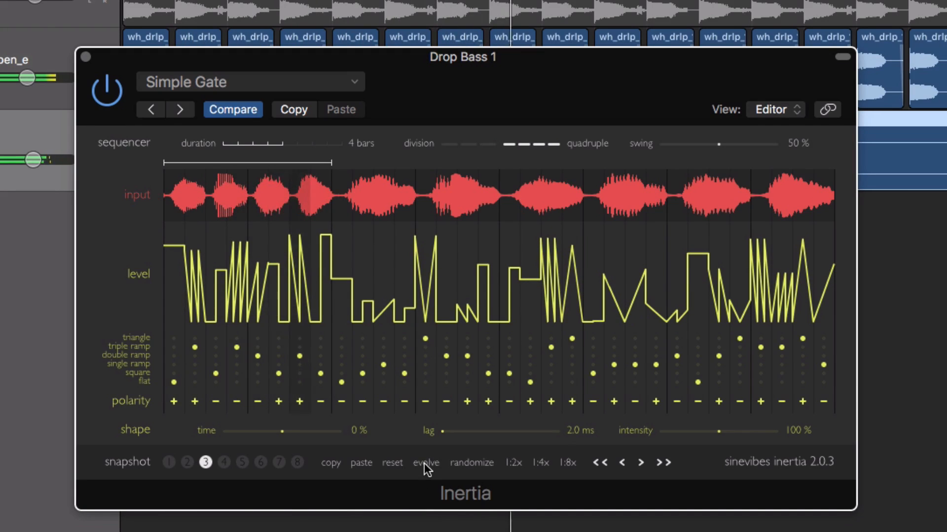
pyautogui.click(424, 463)
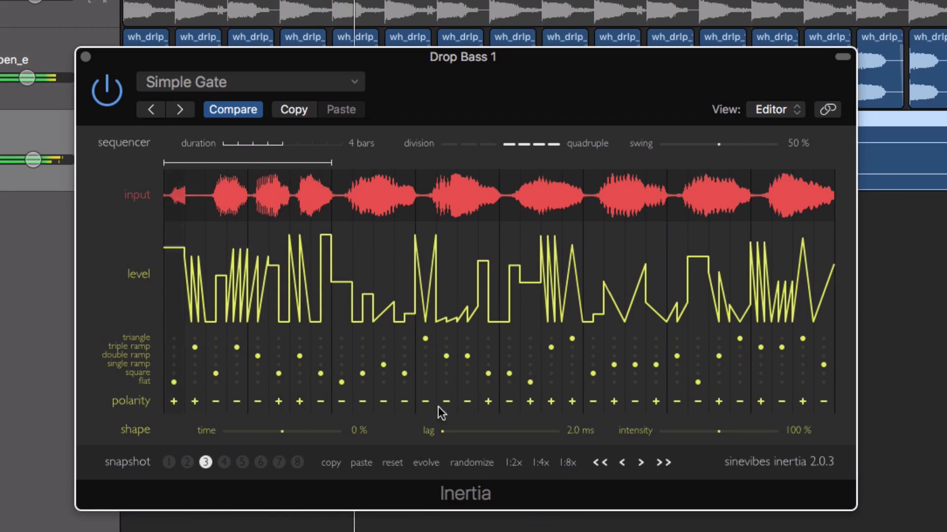
# Step: Apply the 1:2x, 1:4x and 1:8x pattern repetitions to snapshot 3 in turn, and switch back to snapshot 1
pyautogui.click(514, 464)
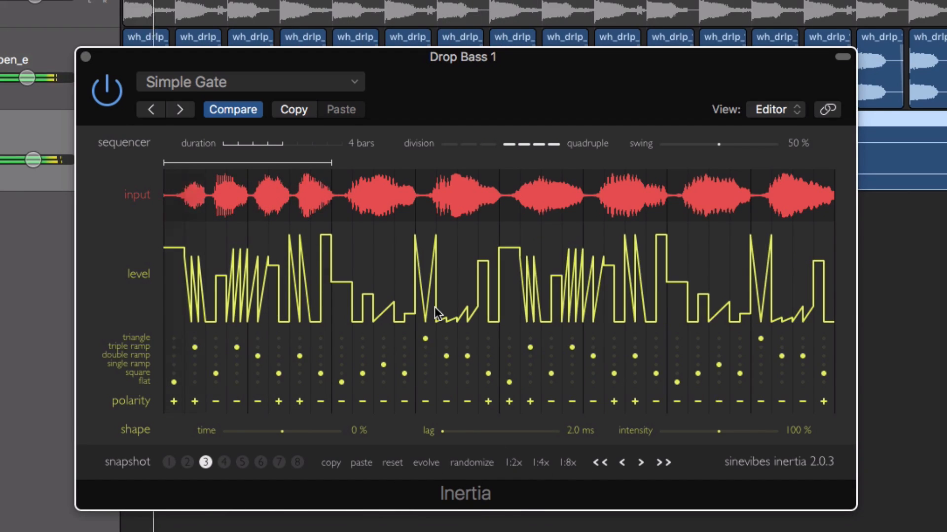
pyautogui.click(541, 464)
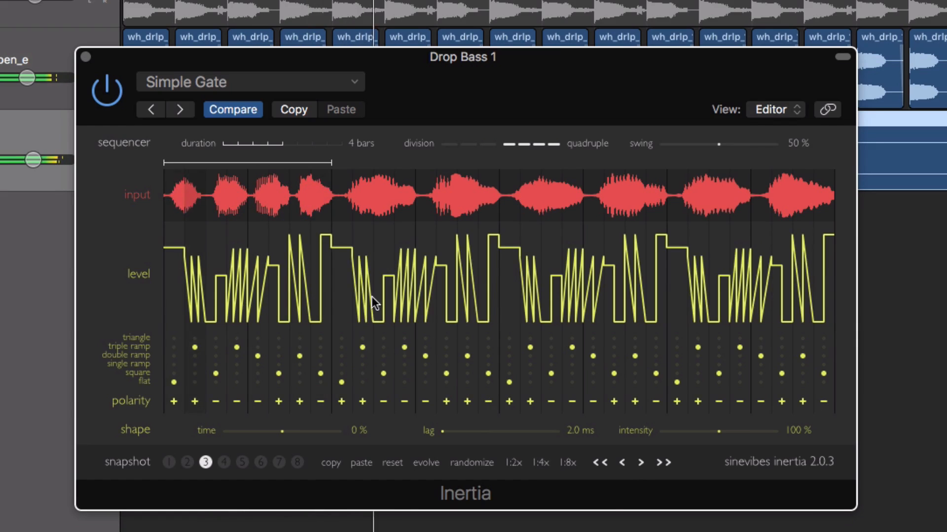
pyautogui.click(566, 464)
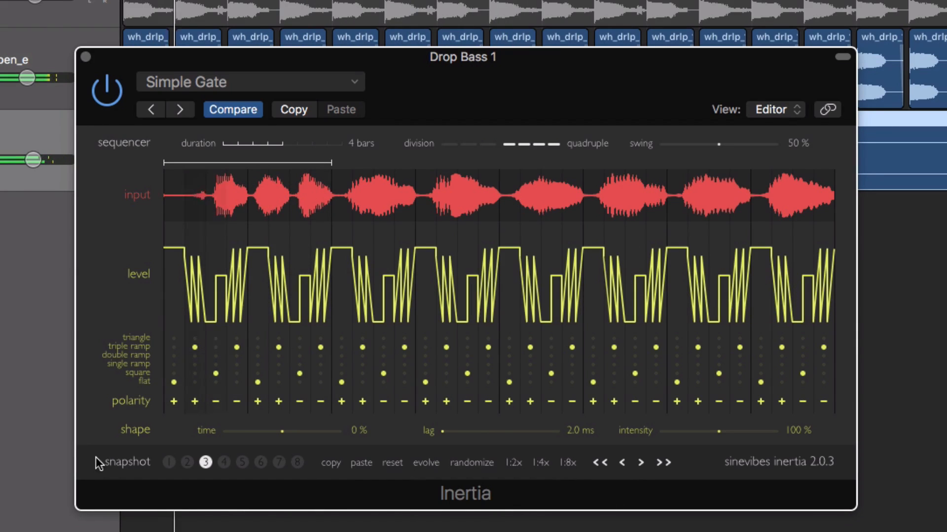
pyautogui.click(170, 462)
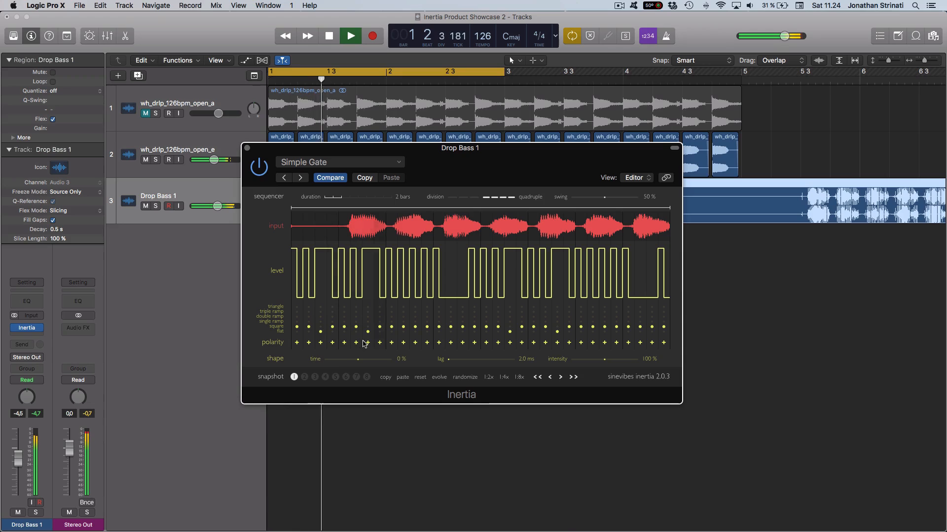
# Step: Unmute the wh_drlp_126bpm_open_a track to hear it with the gated bass, and mute it again
pyautogui.click(146, 115)
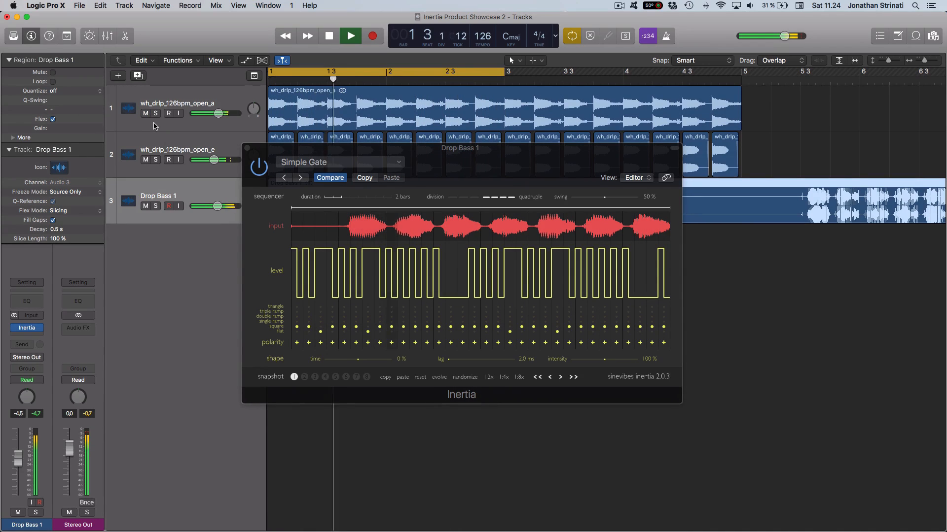
pyautogui.click(147, 116)
pyautogui.click(146, 114)
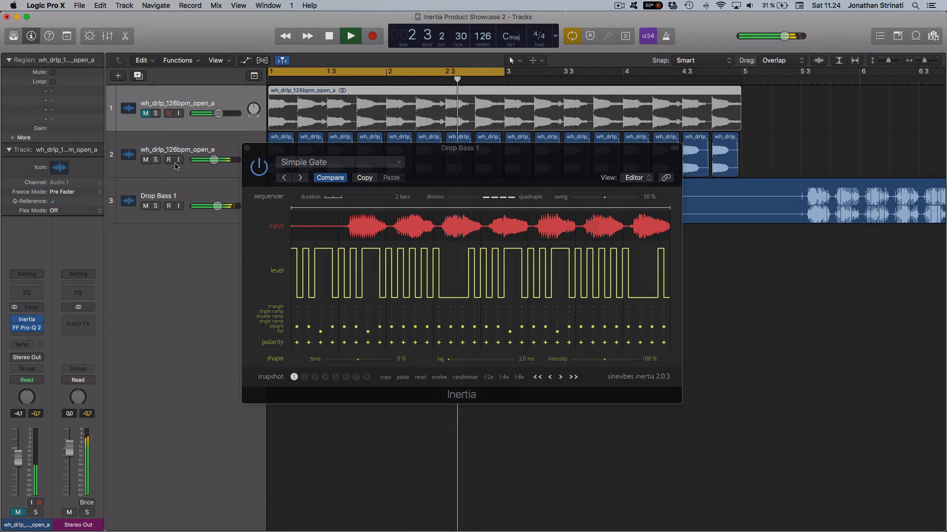